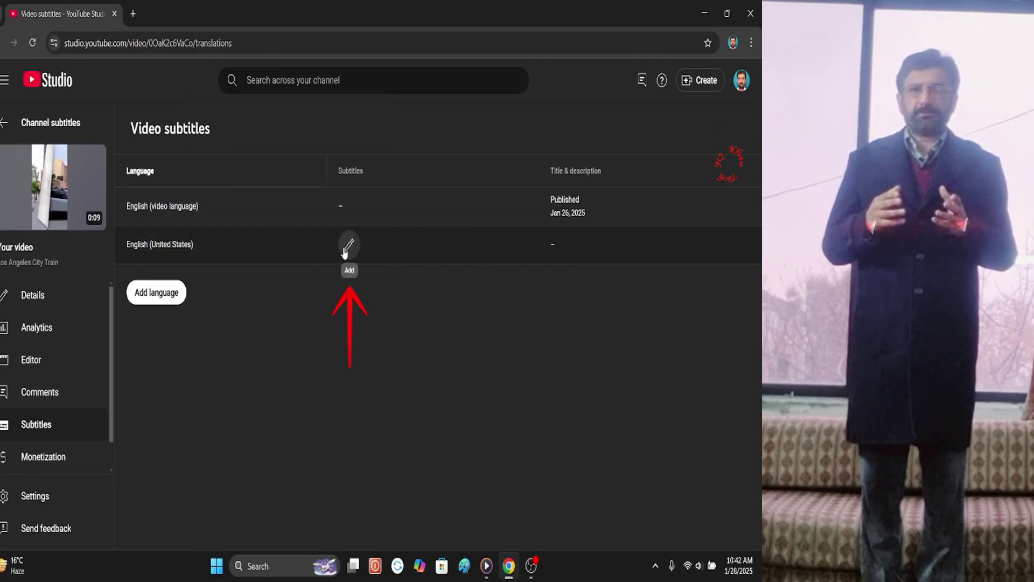
Draft a 'City Street View' caption at 02:00 in the English (US) editor, then go to the YouTube home page
{"action": "left_click", "coordinate": [346, 241]}
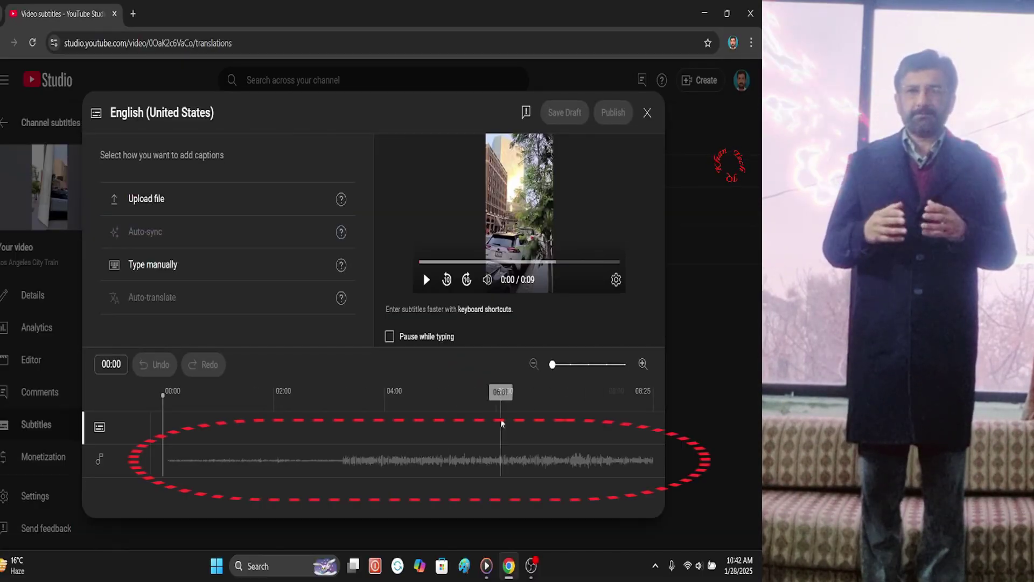
{"action": "left_click", "coordinate": [204, 272]}
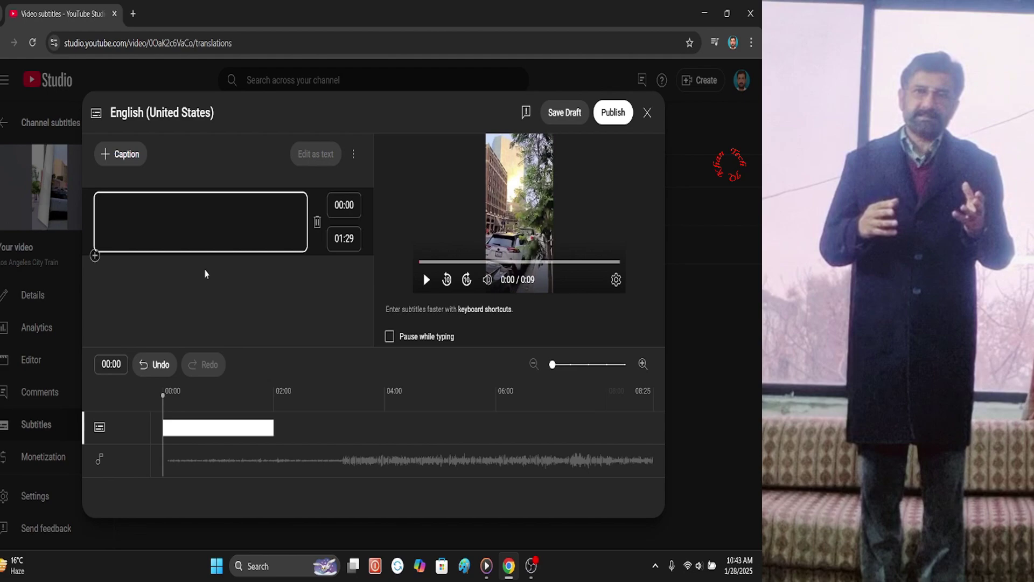
{"action": "type", "text": "City Street View"}
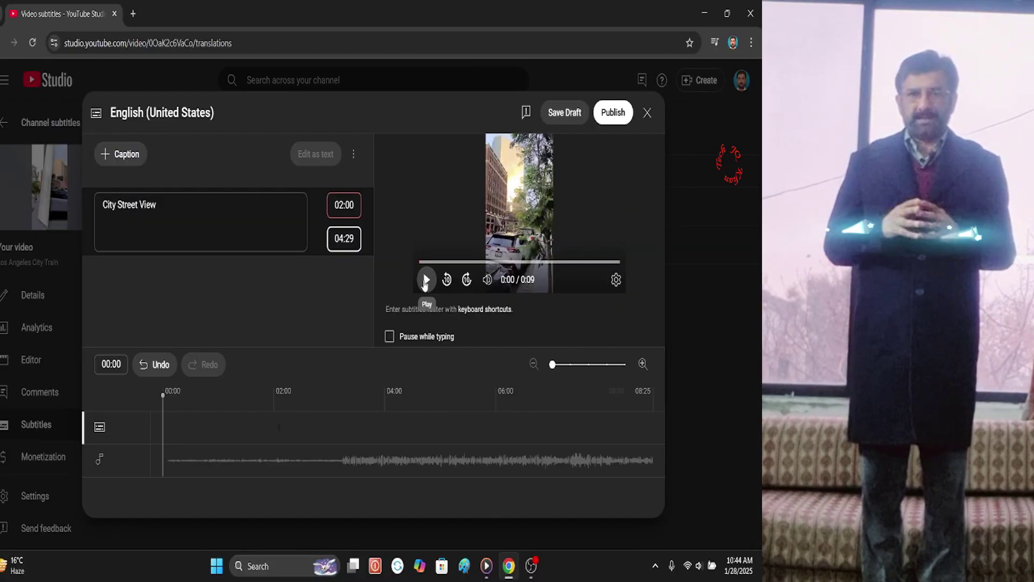
{"action": "left_click", "coordinate": [539, 262]}
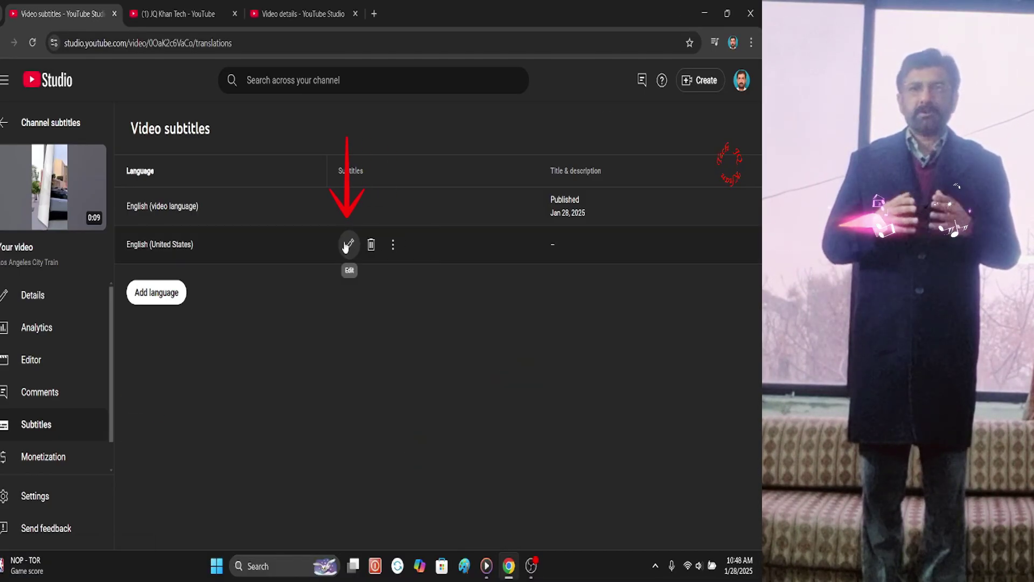
{"action": "left_click", "coordinate": [349, 241]}
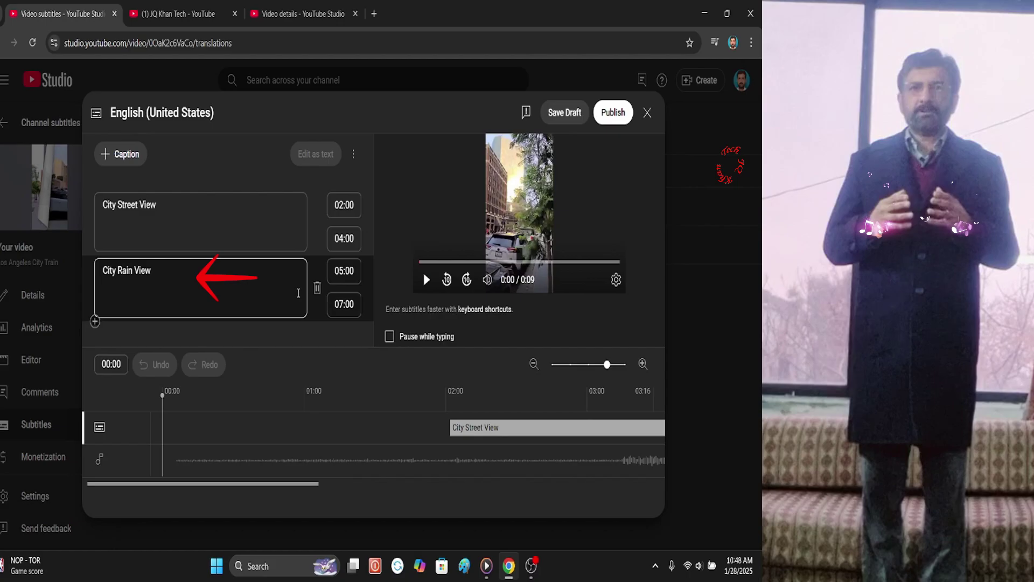
{"action": "left_click", "coordinate": [360, 333]}
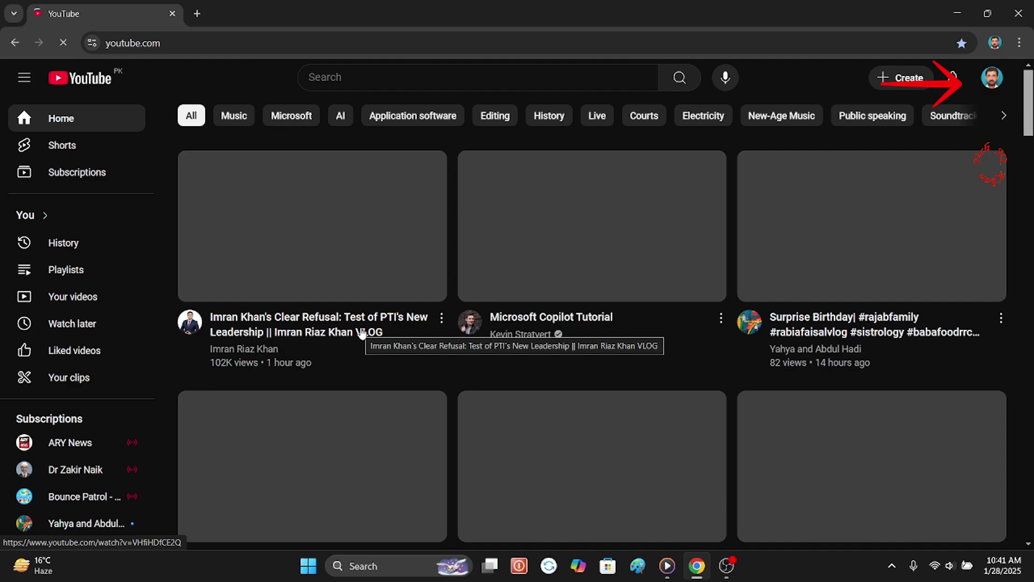
Go to YouTube Studio from the account menu and open the channel's Subtitles page
{"action": "left_click", "coordinate": [993, 78]}
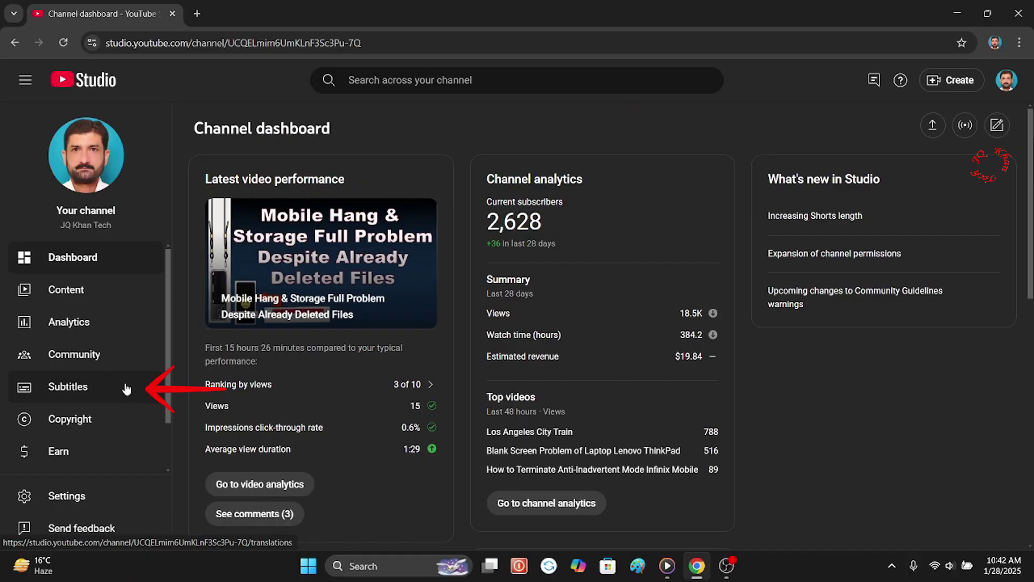
{"action": "left_click", "coordinate": [126, 389]}
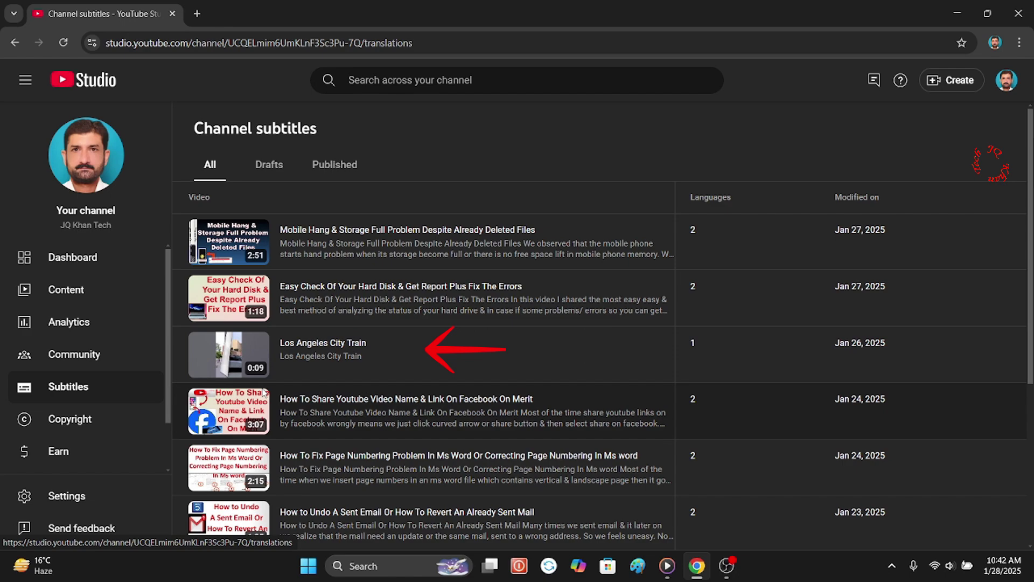
Add English (United States) as a subtitle language for Los Angeles City Train
{"action": "left_click", "coordinate": [341, 343]}
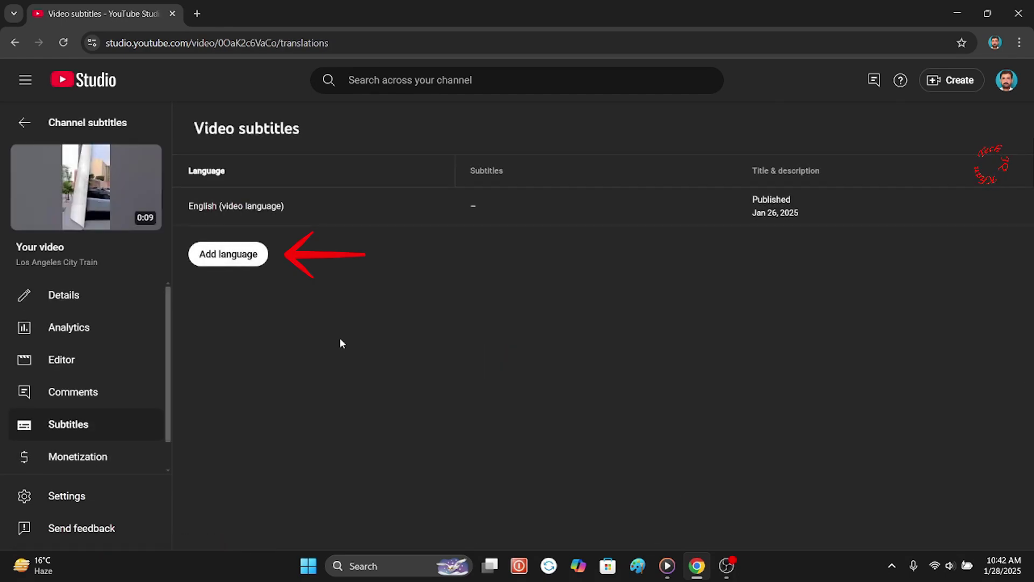
{"action": "left_click", "coordinate": [239, 253]}
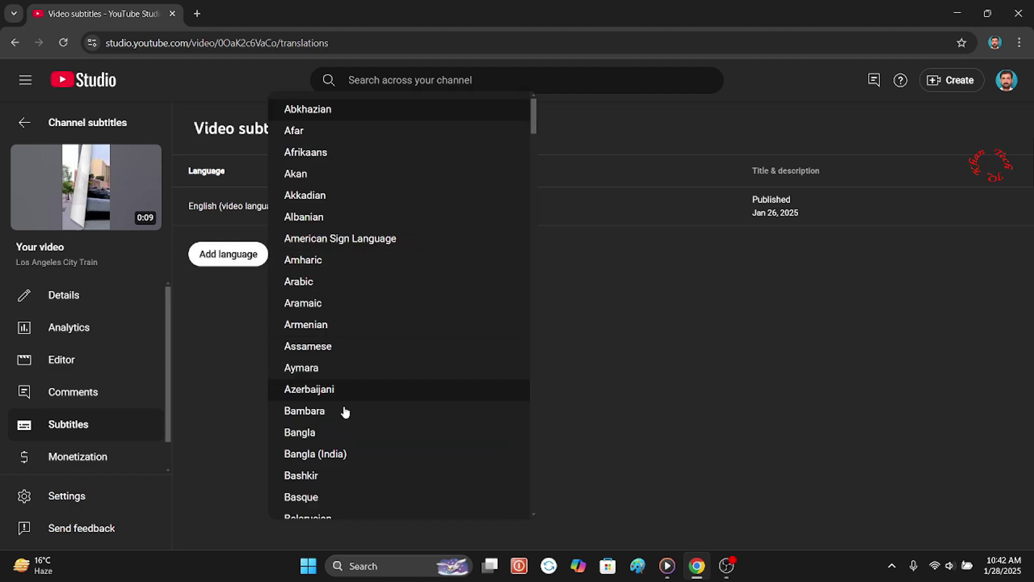
{"action": "scroll", "coordinate": [343, 433], "scroll_direction": "down", "scroll_amount": 8}
{"action": "scroll", "coordinate": [343, 434], "scroll_direction": "down", "scroll_amount": 7}
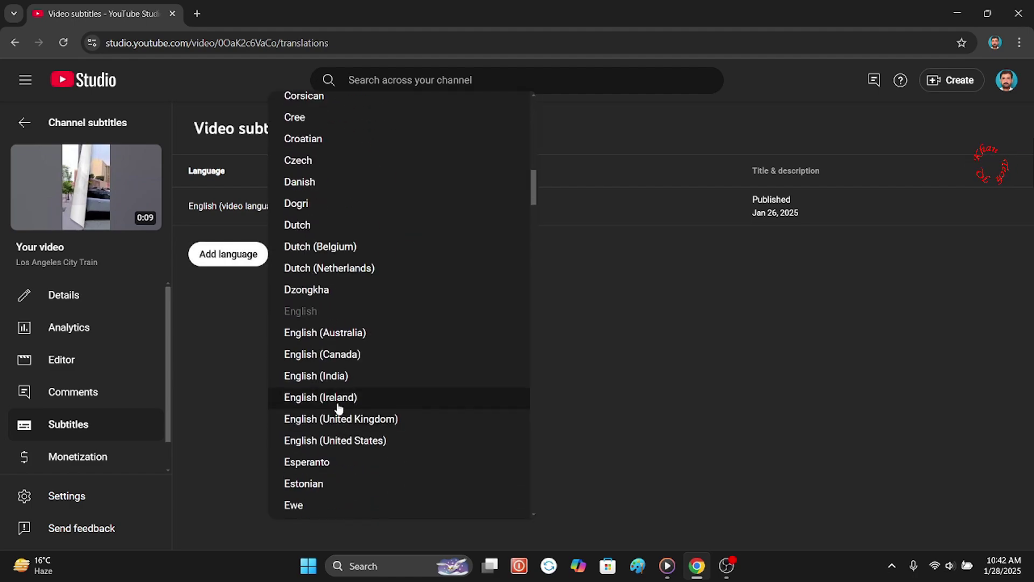
{"action": "left_click", "coordinate": [341, 439]}
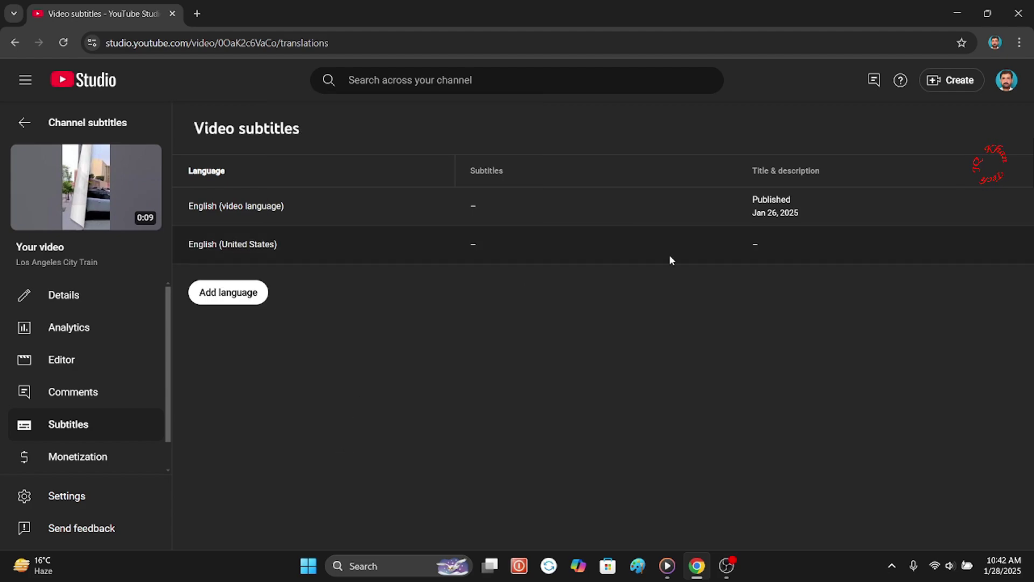
{"action": "mouse_move", "coordinate": [482, 249]}
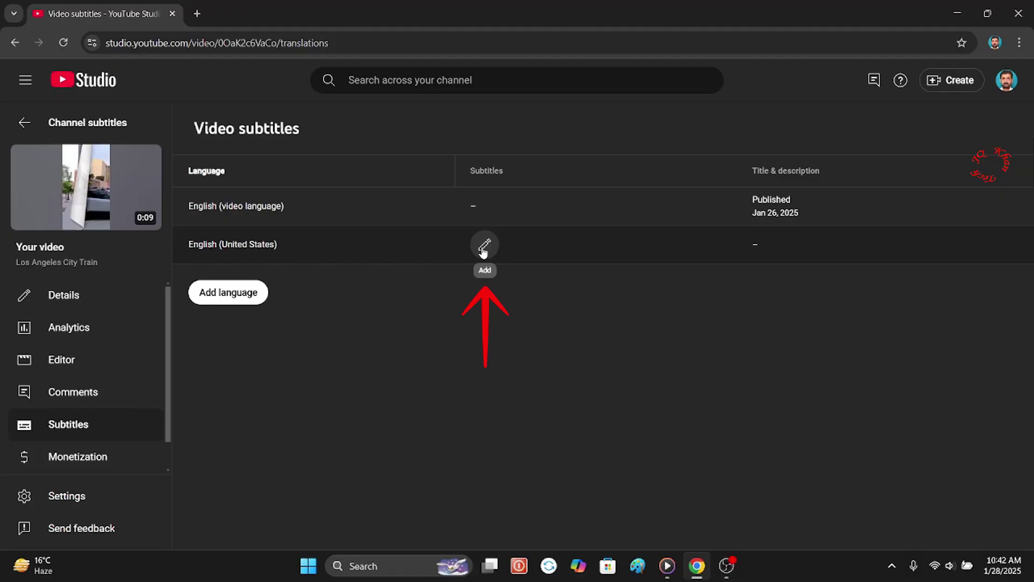
Open the English (United States) caption editor, zoom the timeline in, and preview the video from the start
{"action": "left_click", "coordinate": [482, 249]}
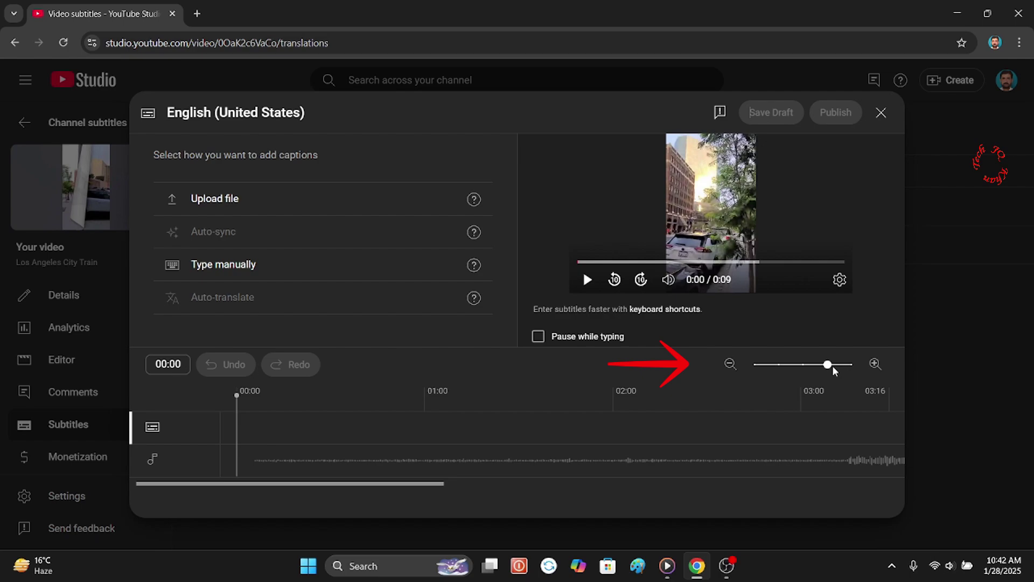
{"action": "left_click_drag", "start_coordinate": [828, 365], "coordinate": [746, 365]}
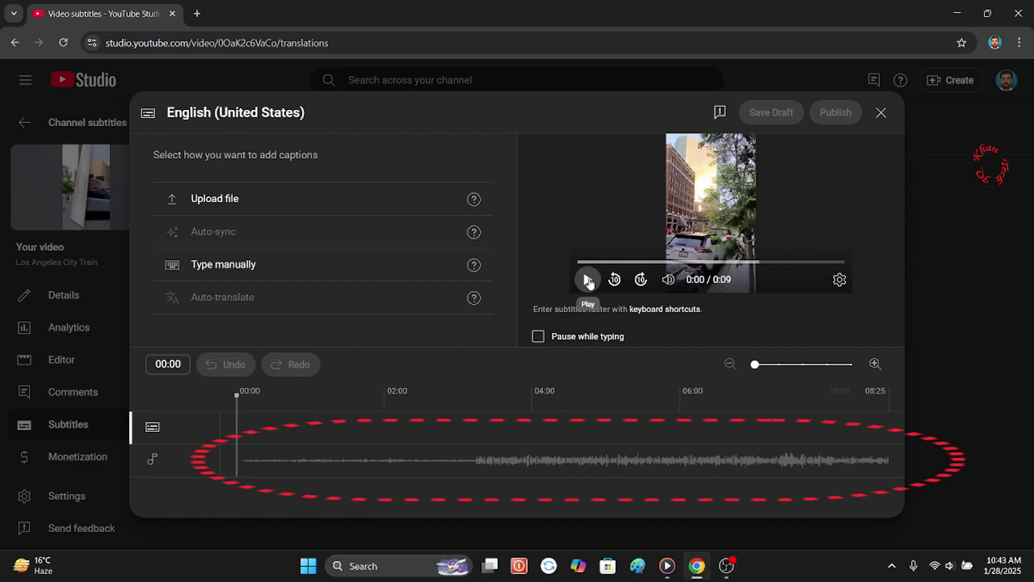
{"action": "left_click", "coordinate": [588, 279]}
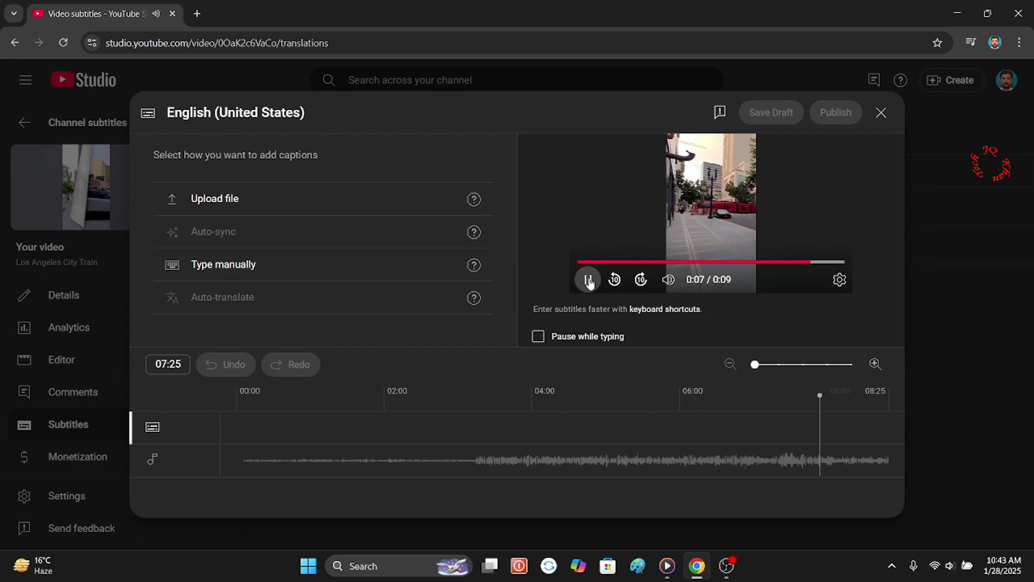
{"action": "left_click", "coordinate": [603, 263]}
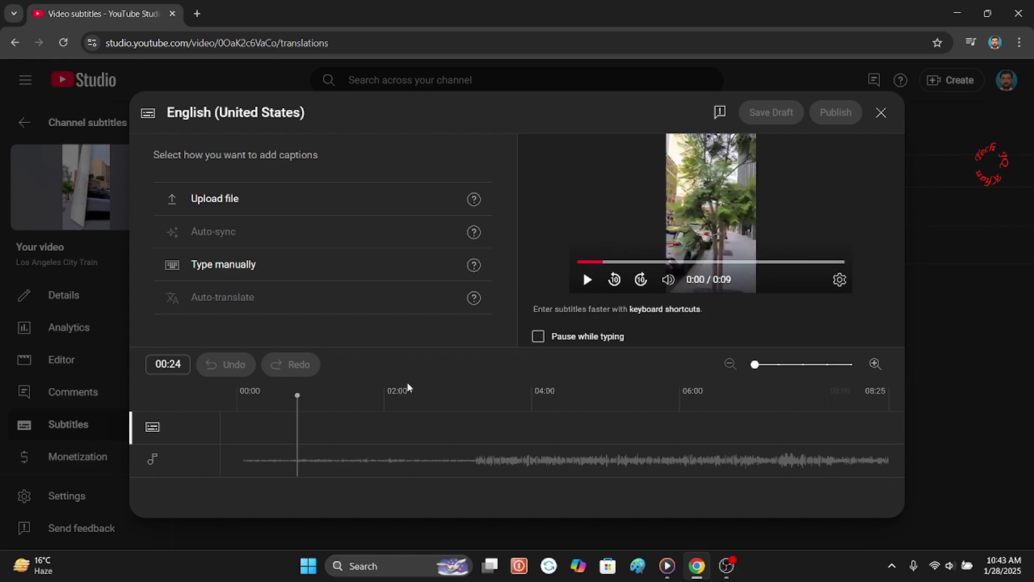
Type the caption 'City Street View' manually, set its start to 02:00, and play the preview
{"action": "left_click", "coordinate": [385, 402]}
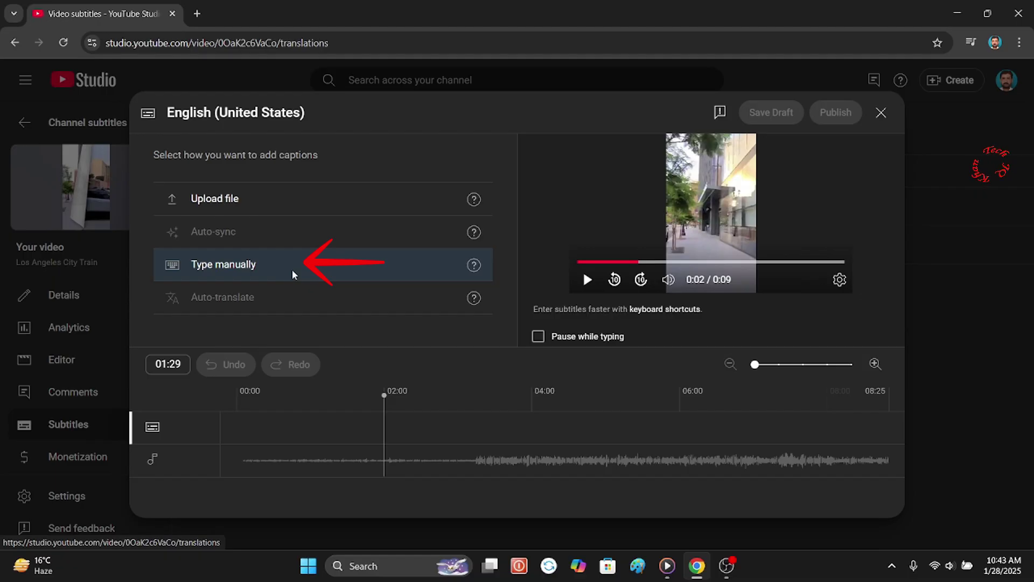
{"action": "left_click", "coordinate": [380, 357]}
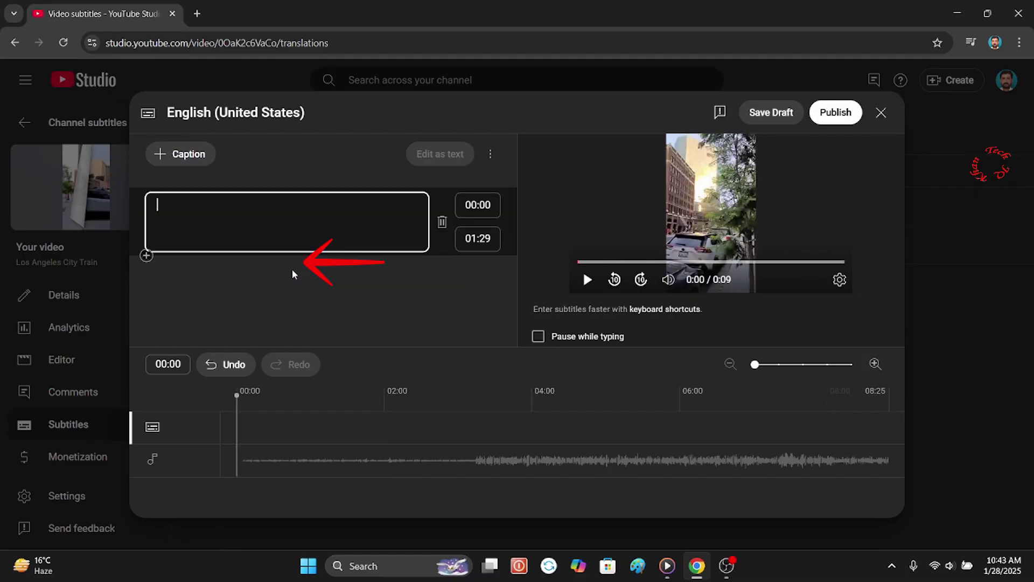
{"action": "type", "text": "City Street"}
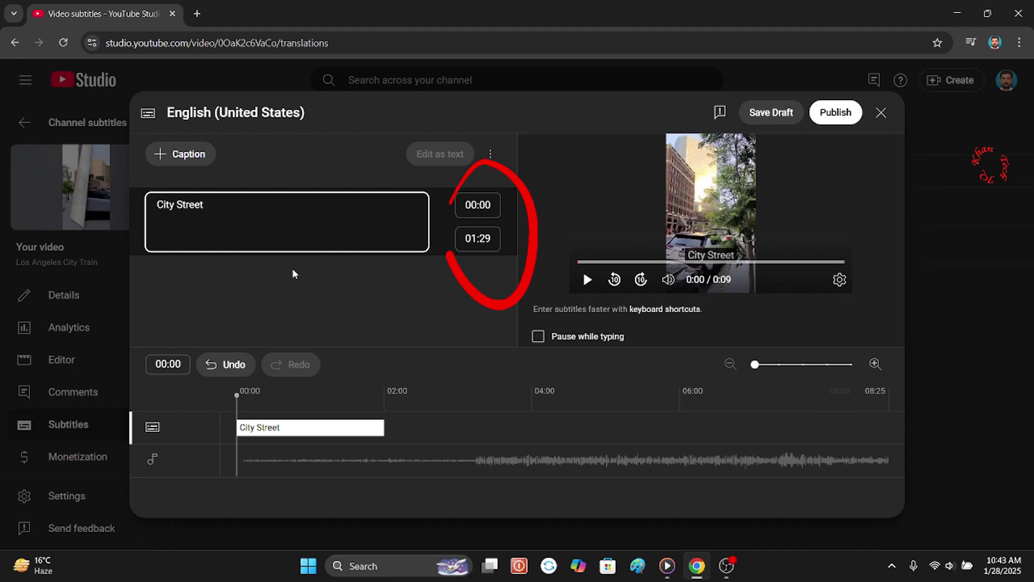
{"action": "type", "text": " View"}
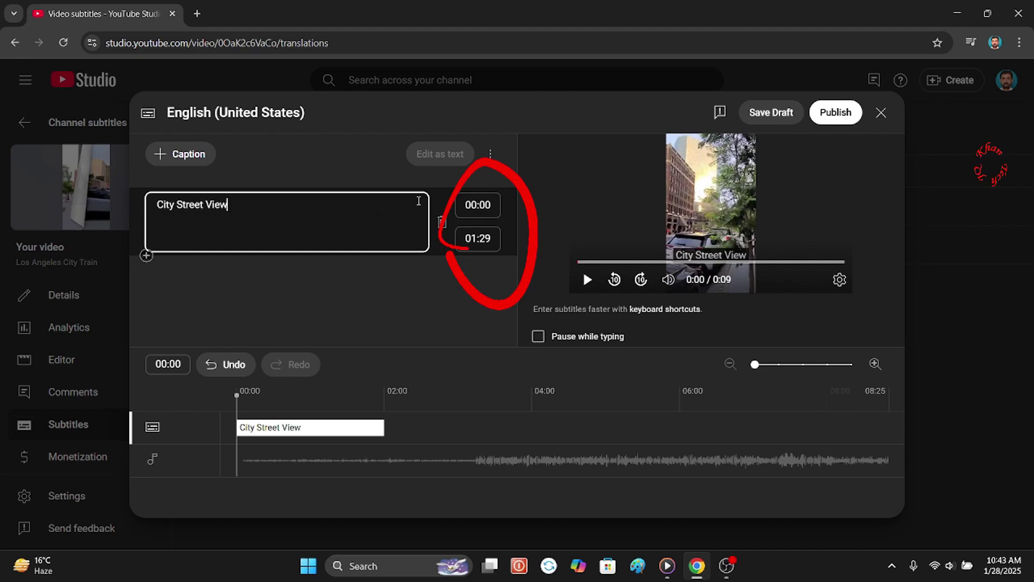
{"action": "left_click", "coordinate": [474, 204]}
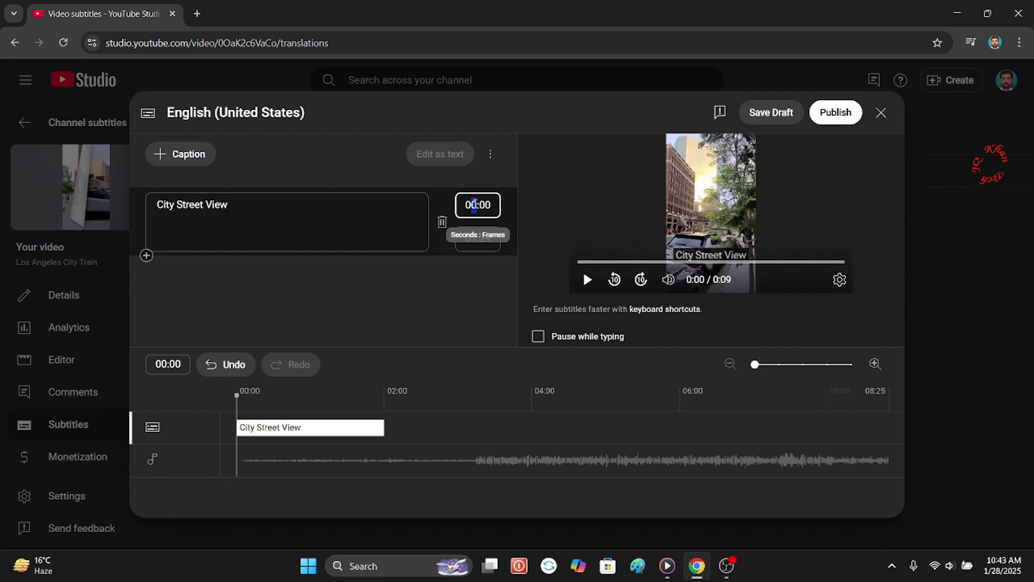
{"action": "type", "text": "2"}
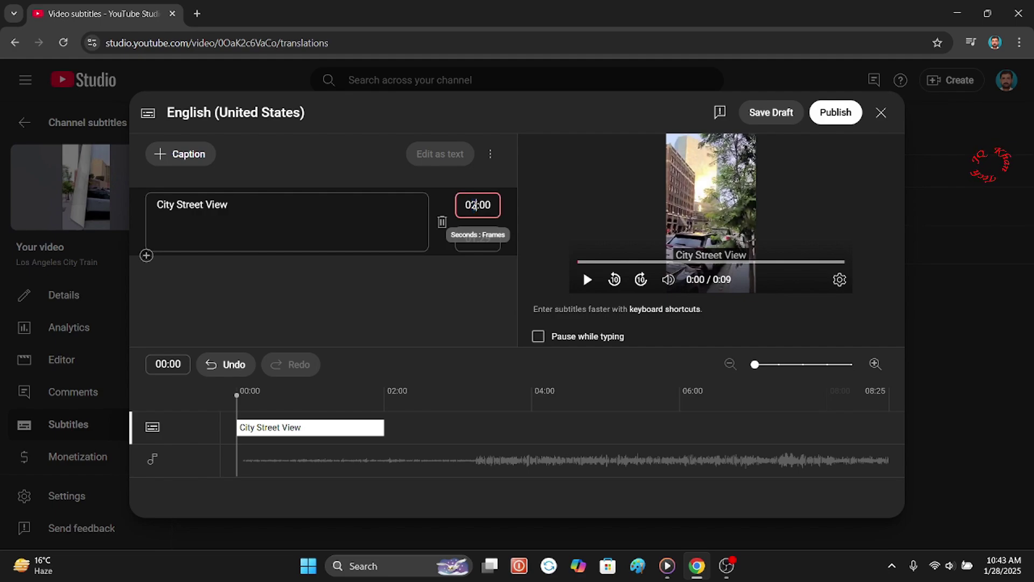
{"action": "key", "text": "Tab"}
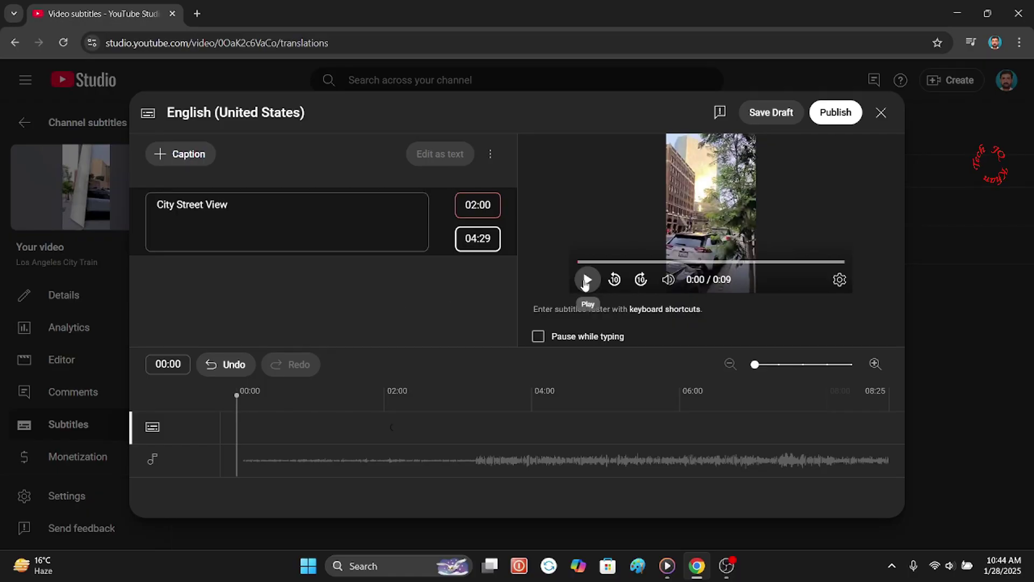
{"action": "left_click", "coordinate": [587, 279]}
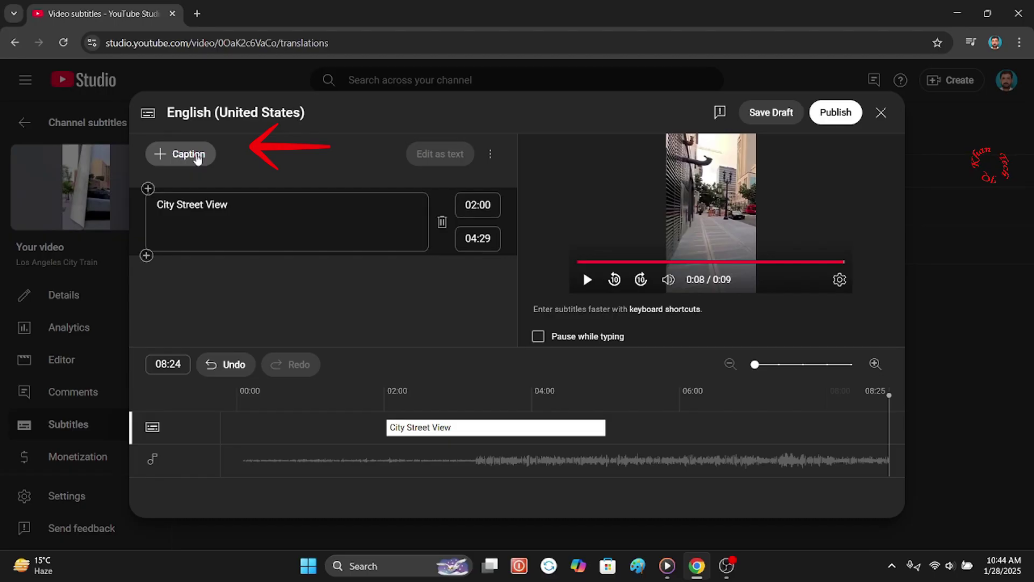
Add a second caption reading 'City Rain View' after City Street View
{"action": "left_click", "coordinate": [257, 206]}
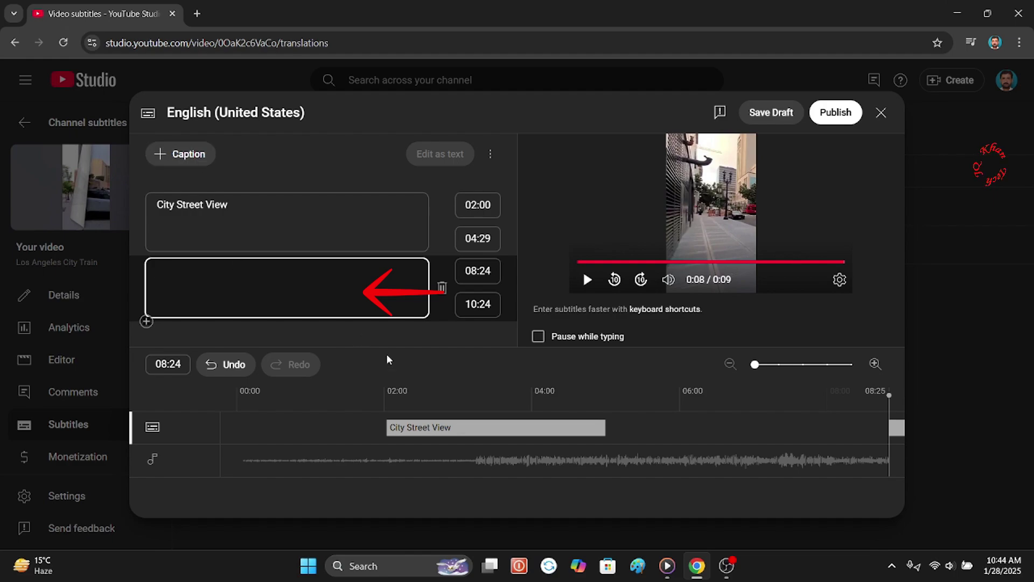
{"action": "left_click_drag", "start_coordinate": [707, 398], "coordinate": [623, 399]}
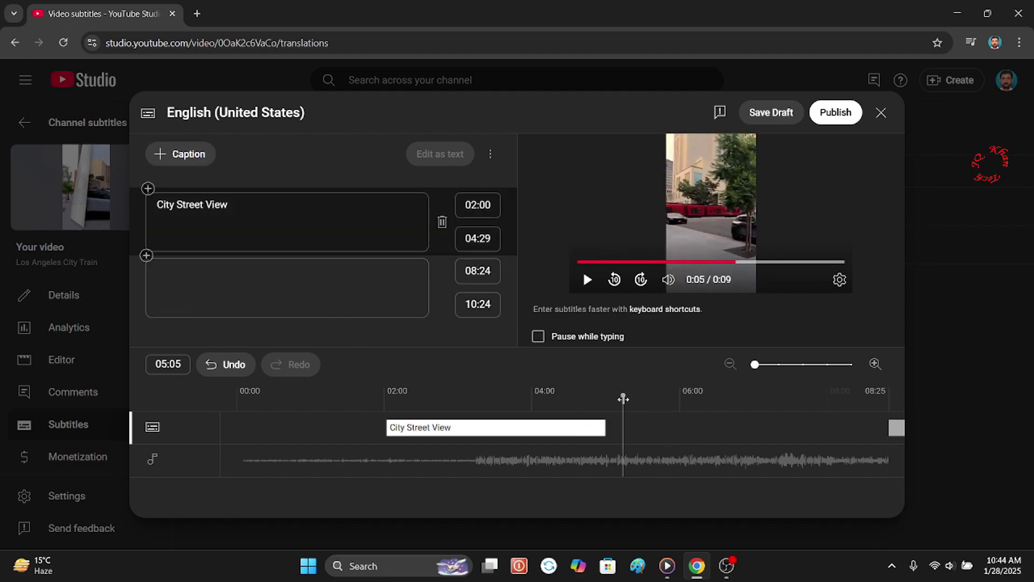
{"action": "left_click", "coordinate": [365, 288]}
{"action": "type", "text": "Cit"}
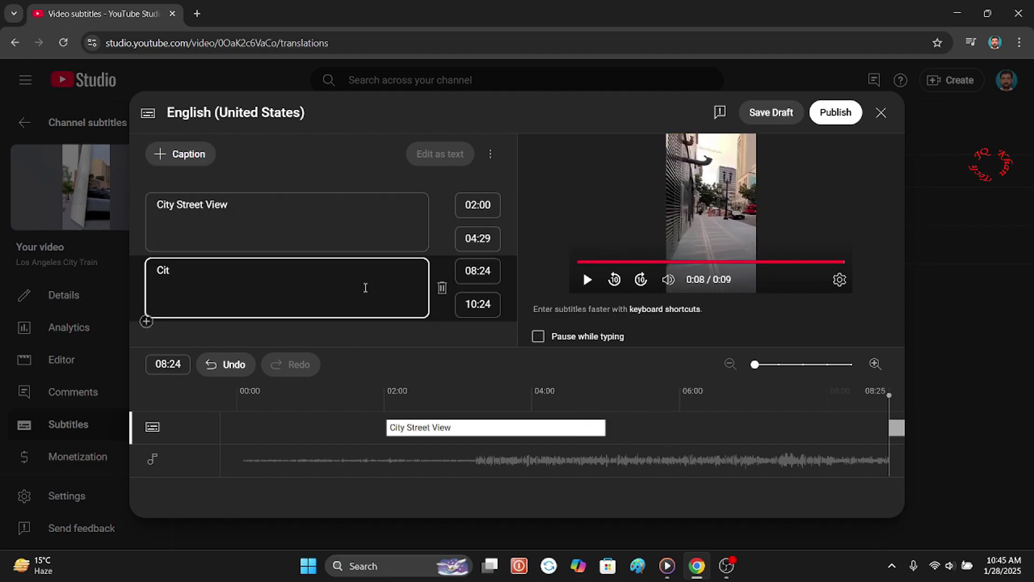
{"action": "type", "text": "y Rain View"}
Time 'City Rain View' from 05:00 to 07:00 and publish the English (United States) subtitles
{"action": "left_click", "coordinate": [471, 271]}
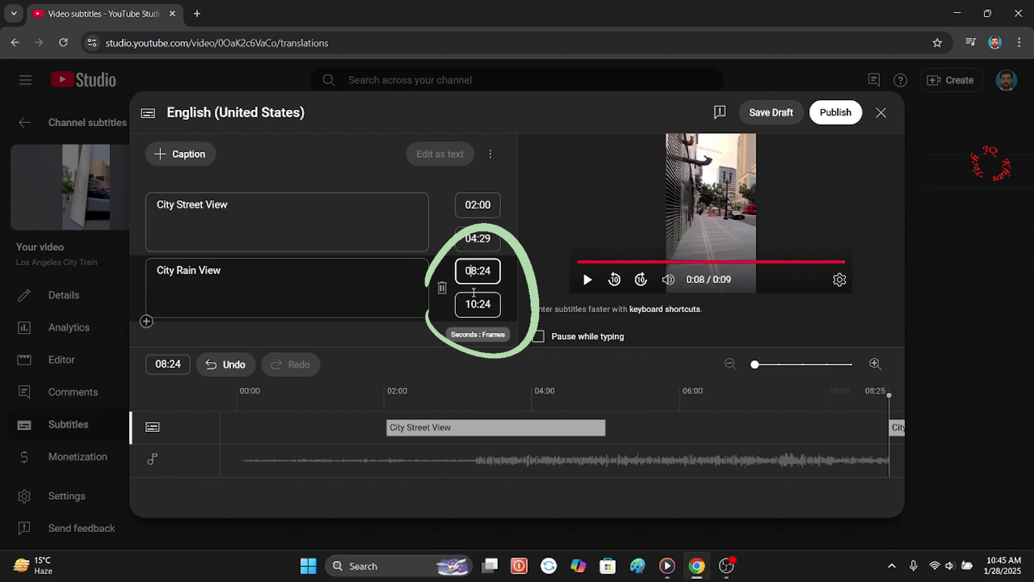
{"action": "key", "text": "shift+Right"}
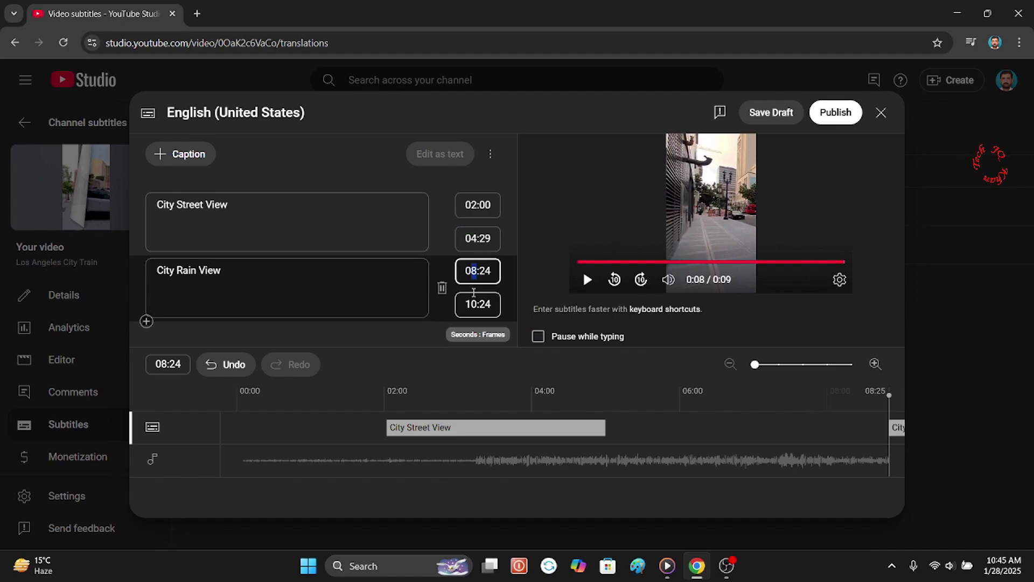
{"action": "type", "text": "5"}
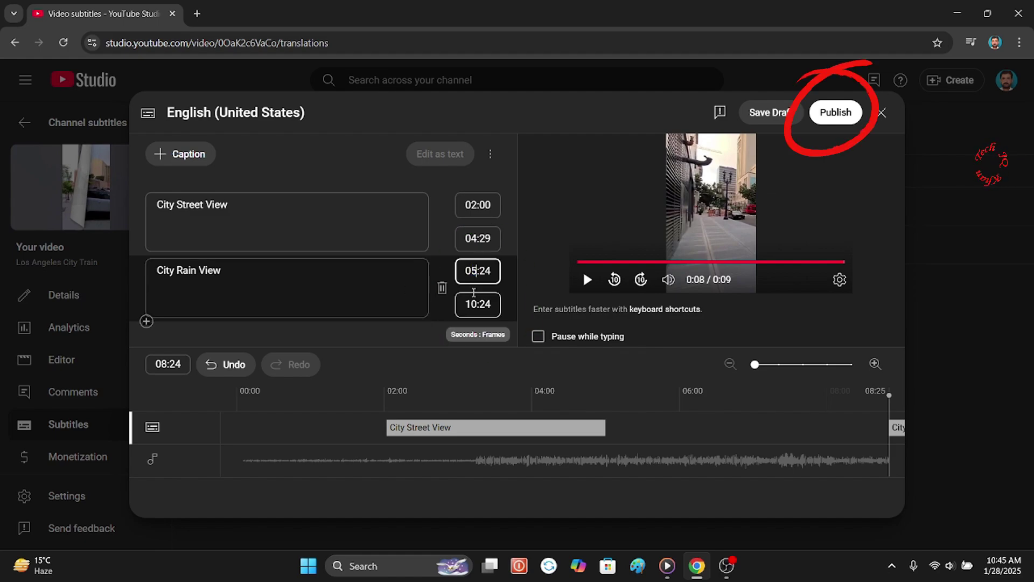
{"action": "key", "text": "Tab"}
{"action": "key", "text": "shift+Right"}
{"action": "type", "text": "6"}
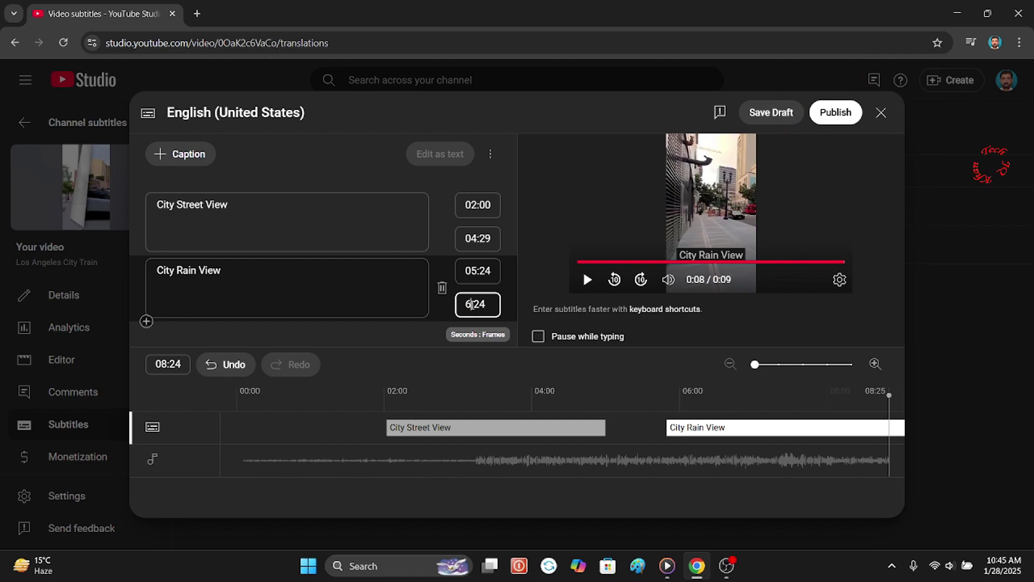
{"action": "key", "text": "Tab"}
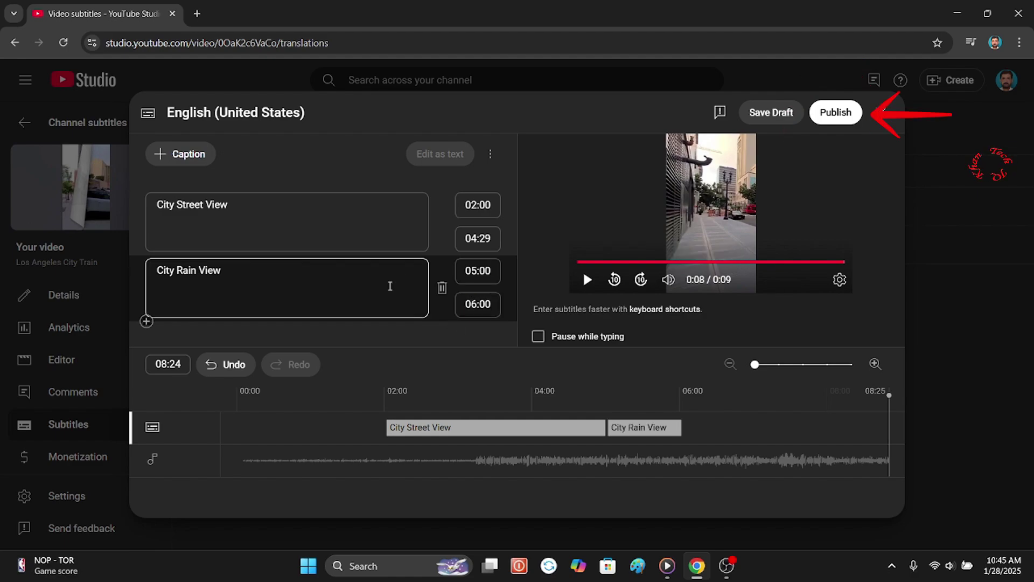
{"action": "left_click", "coordinate": [830, 115]}
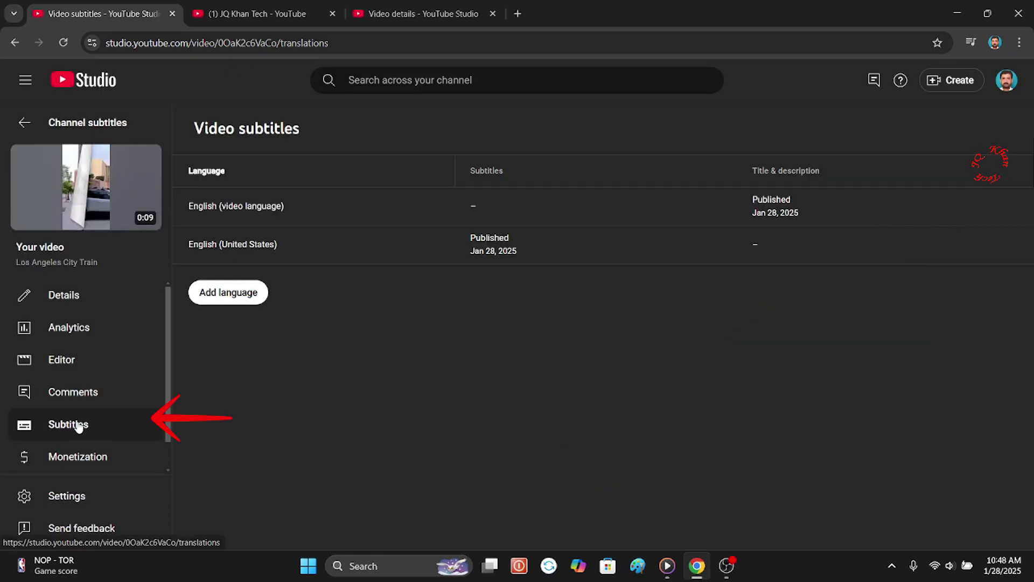
Reopen the published English (United States) subtitles for editing from the Video subtitles page
{"action": "mouse_move", "coordinate": [548, 229]}
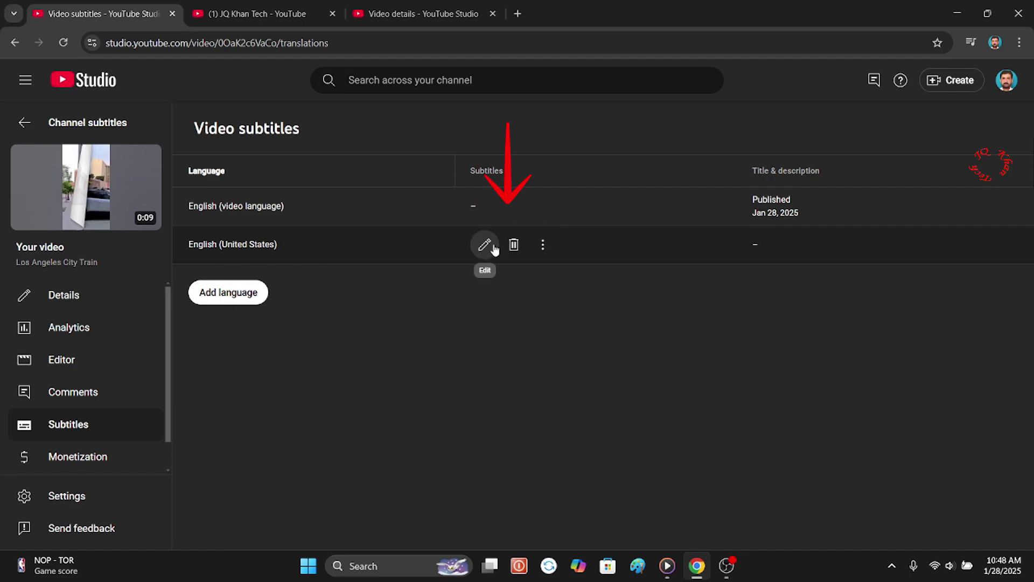
{"action": "left_click", "coordinate": [541, 247]}
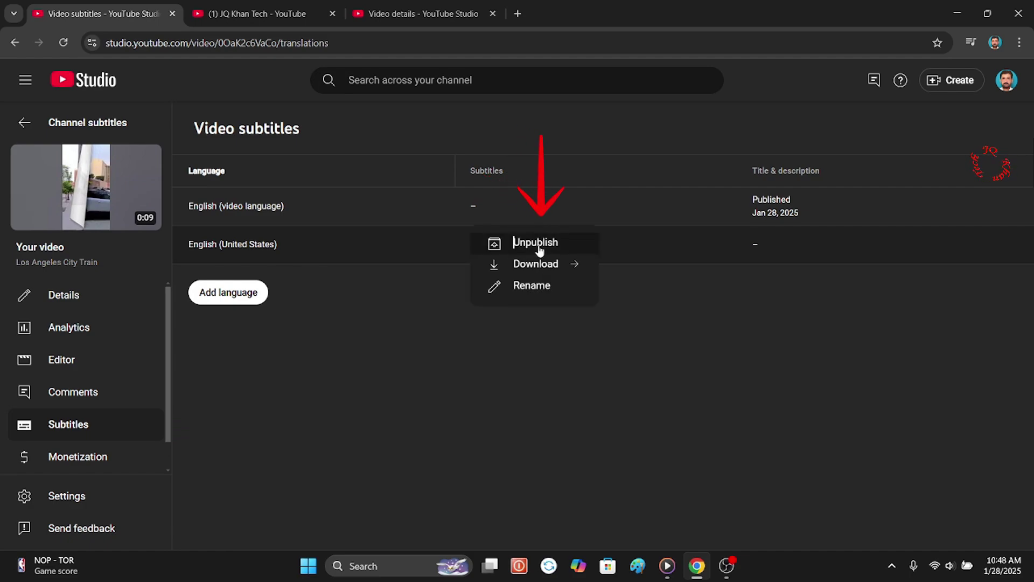
{"action": "left_click", "coordinate": [544, 331]}
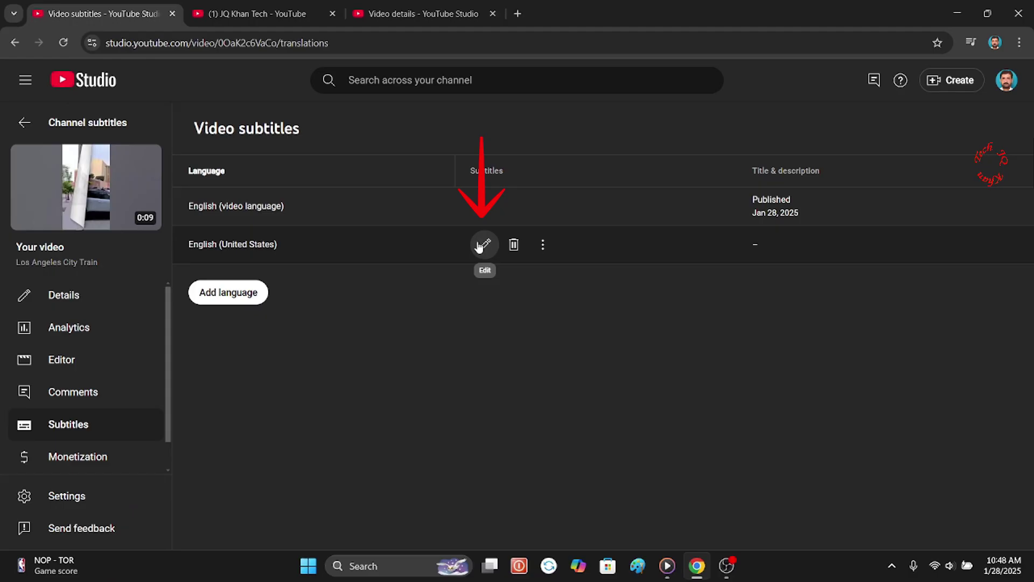
{"action": "left_click", "coordinate": [635, 333]}
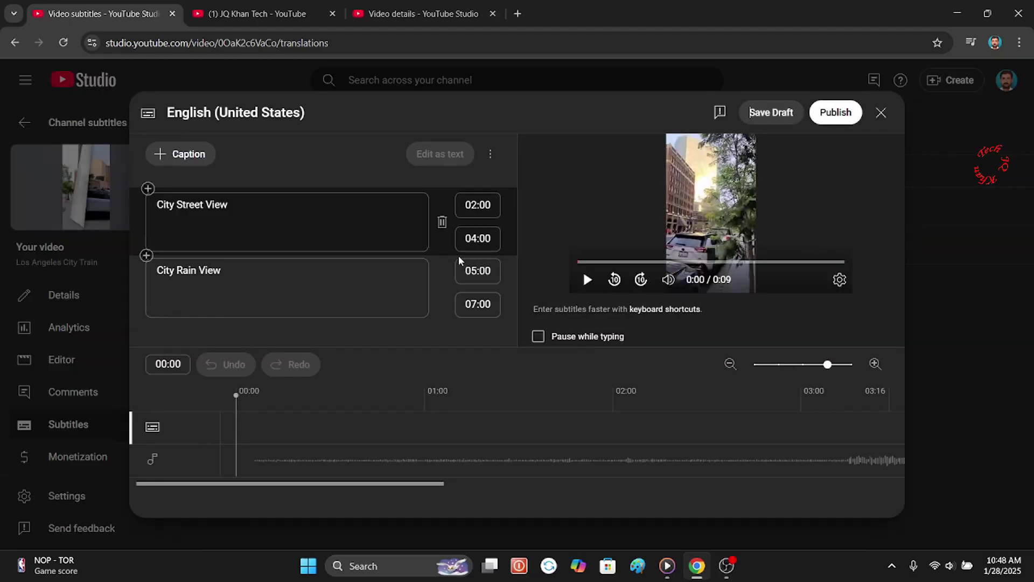
Change the second caption's text from 'City Rain View' to 'City Train'
{"action": "left_click", "coordinate": [191, 295]}
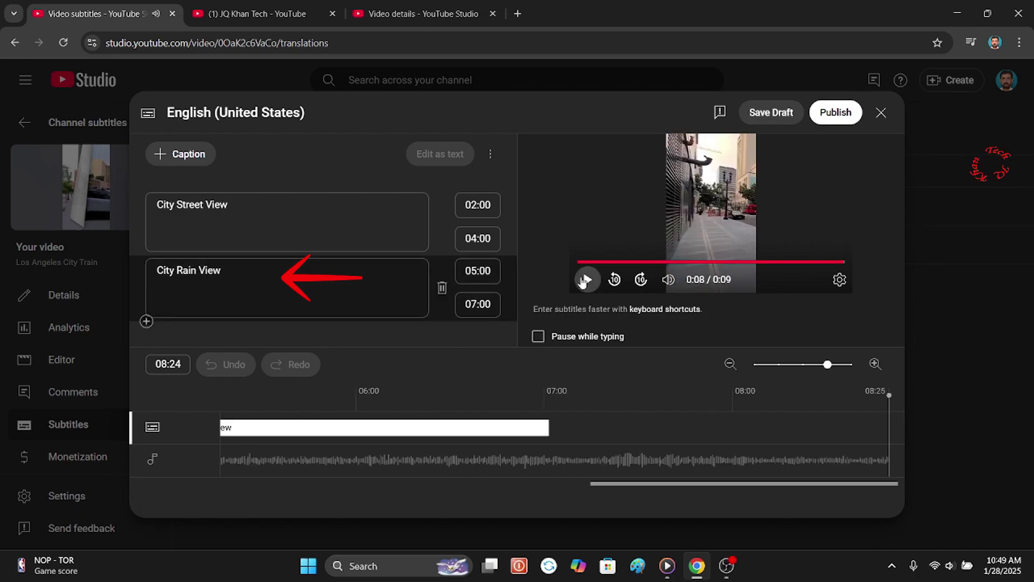
{"action": "key", "text": "Delete"}
{"action": "type", "text": "Tr"}
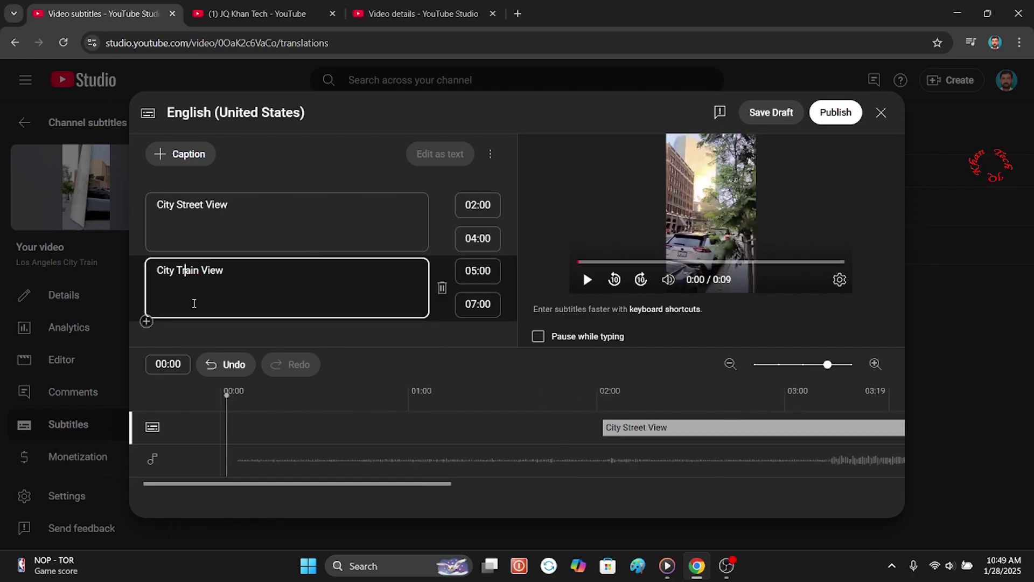
{"action": "key", "text": "BackSpace"}
{"action": "key", "text": "BackSpace"}
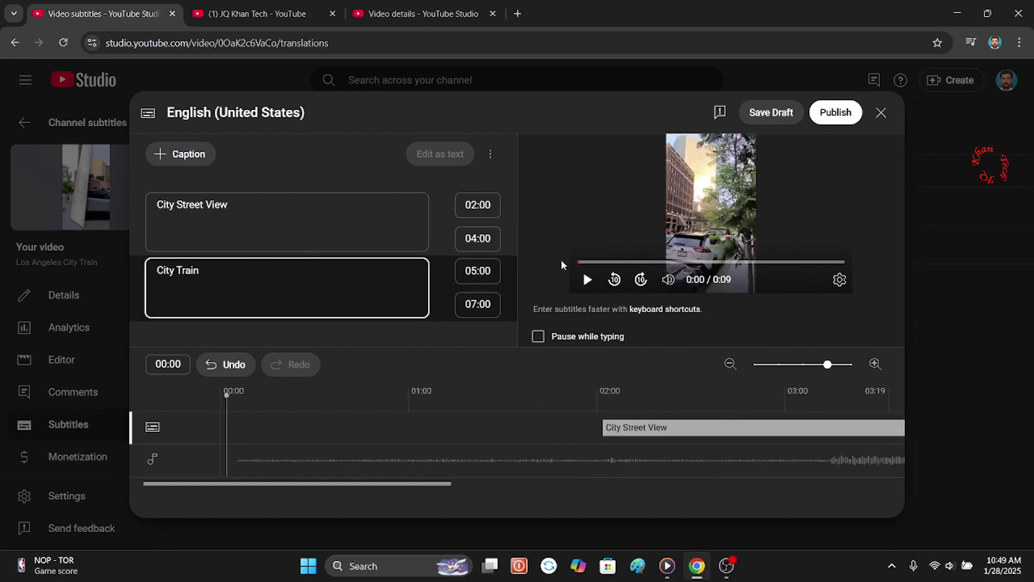
{"action": "left_click", "coordinate": [327, 518]}
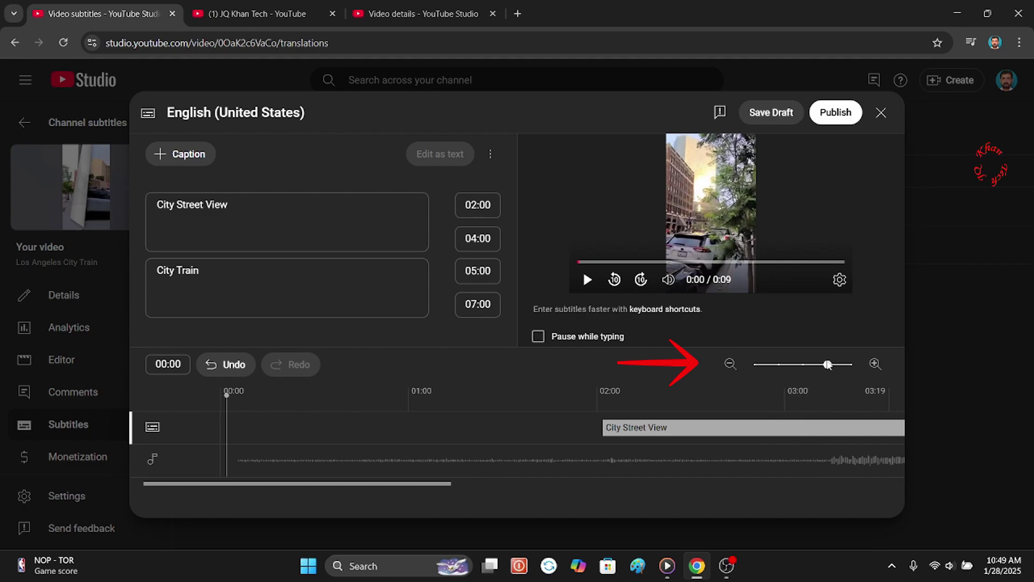
Zoom the timeline out, preview the City Train caption, and publish the updated subtitles
{"action": "left_click_drag", "start_coordinate": [826, 365], "coordinate": [768, 365]}
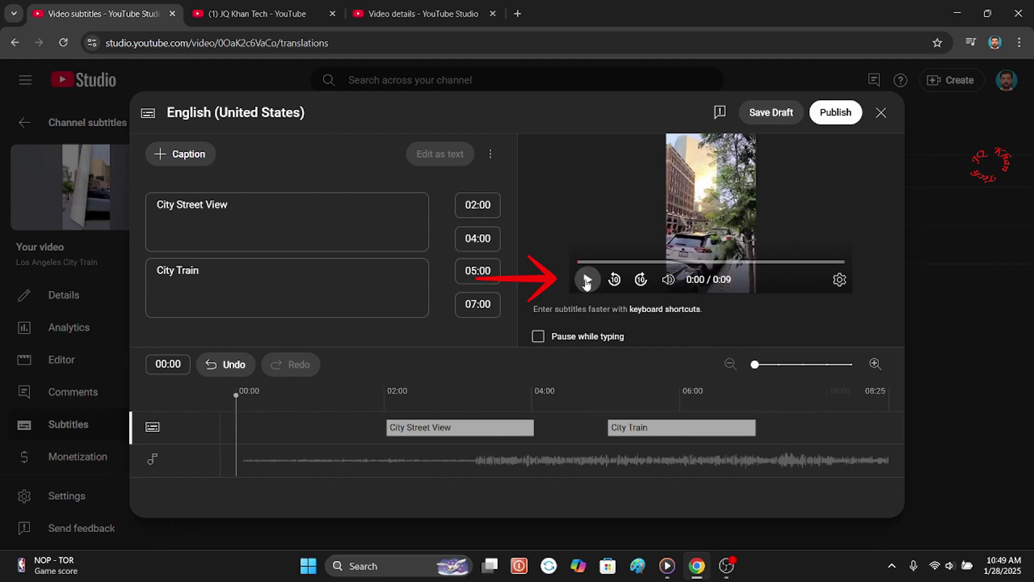
{"action": "left_click", "coordinate": [587, 280]}
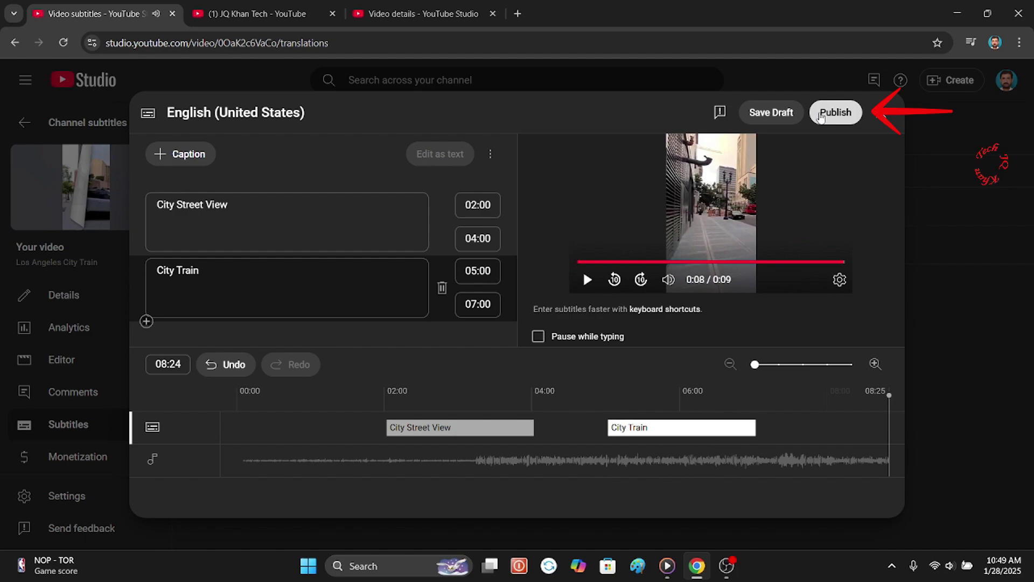
{"action": "left_click", "coordinate": [821, 115]}
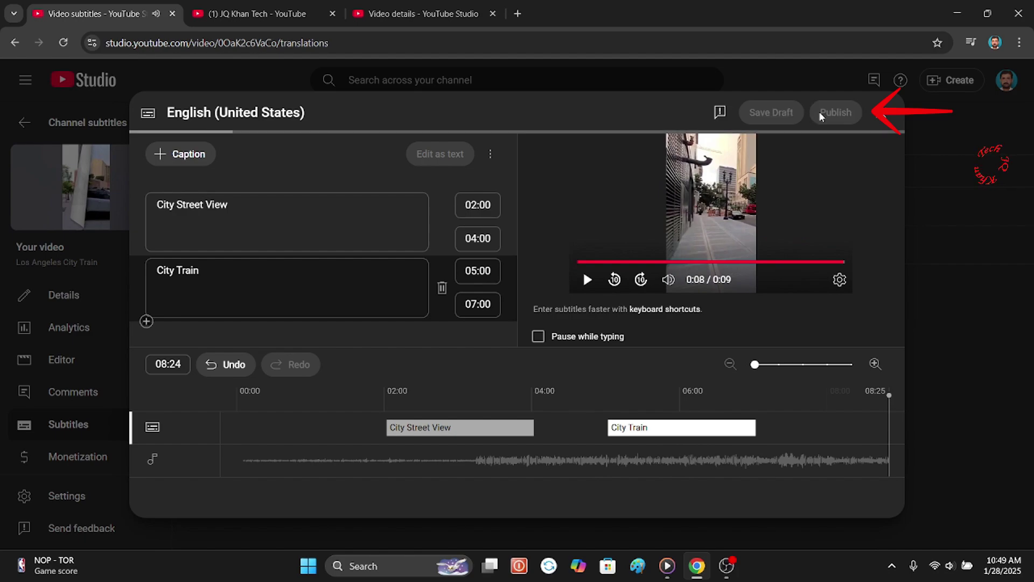